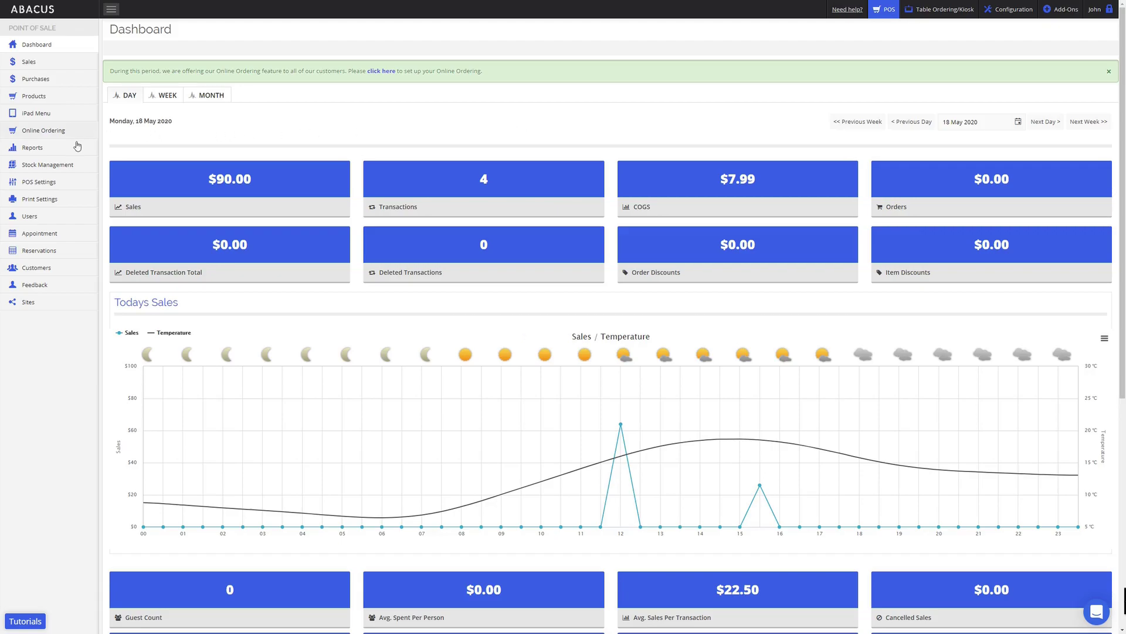
# Expand the Reports sidebar to show the Sales, Purchase and Stock report groups.
pyautogui.click(34, 153)
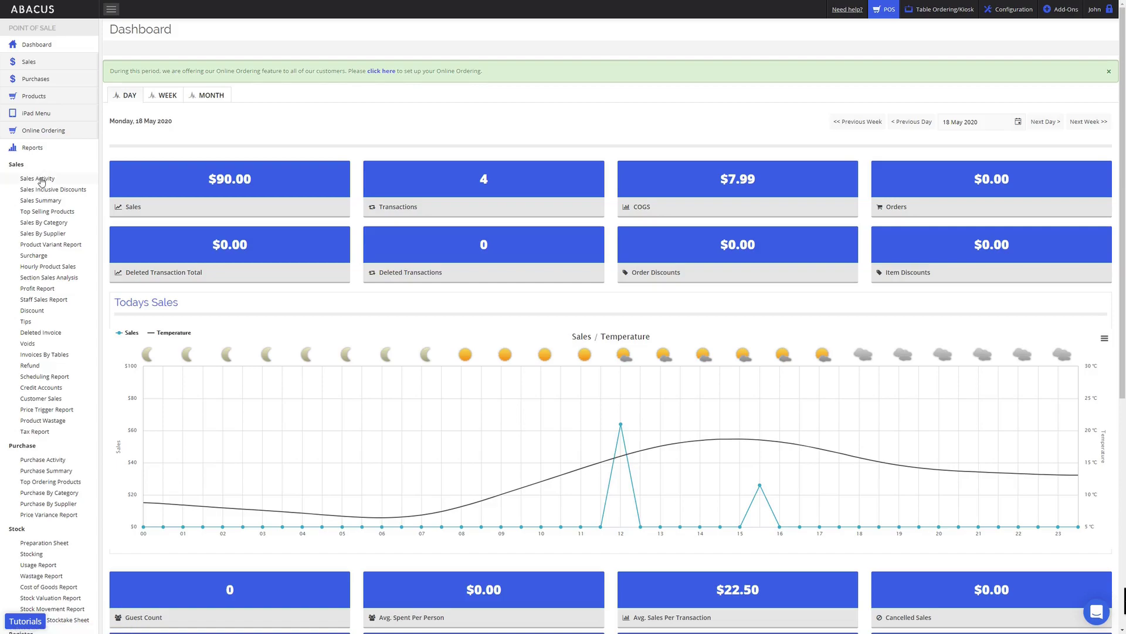
# Open the Sales Activity report for 18 May 2020 with its half-hourly chart.
pyautogui.click(40, 179)
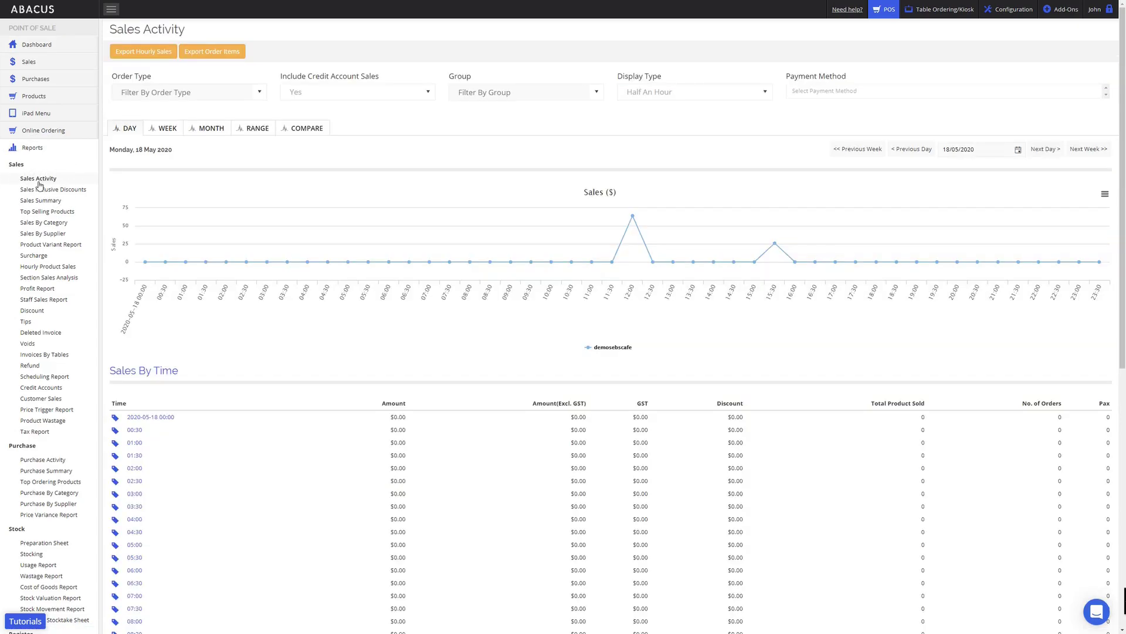
pyautogui.click(126, 142)
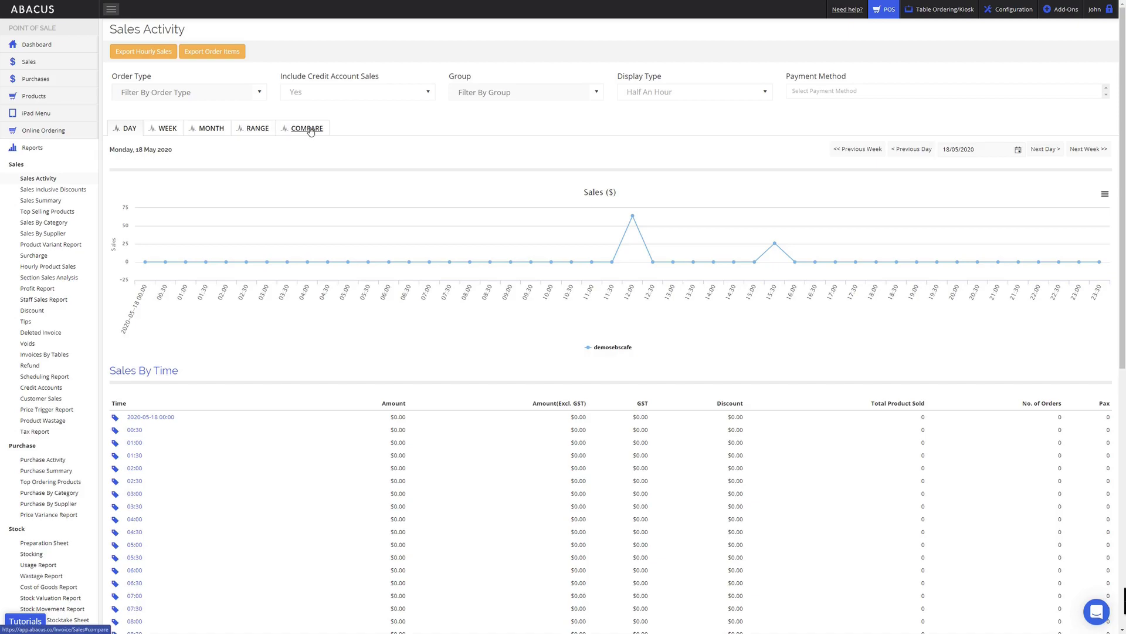
pyautogui.moveTo(409, 151); pyautogui.dragTo(654, 151)
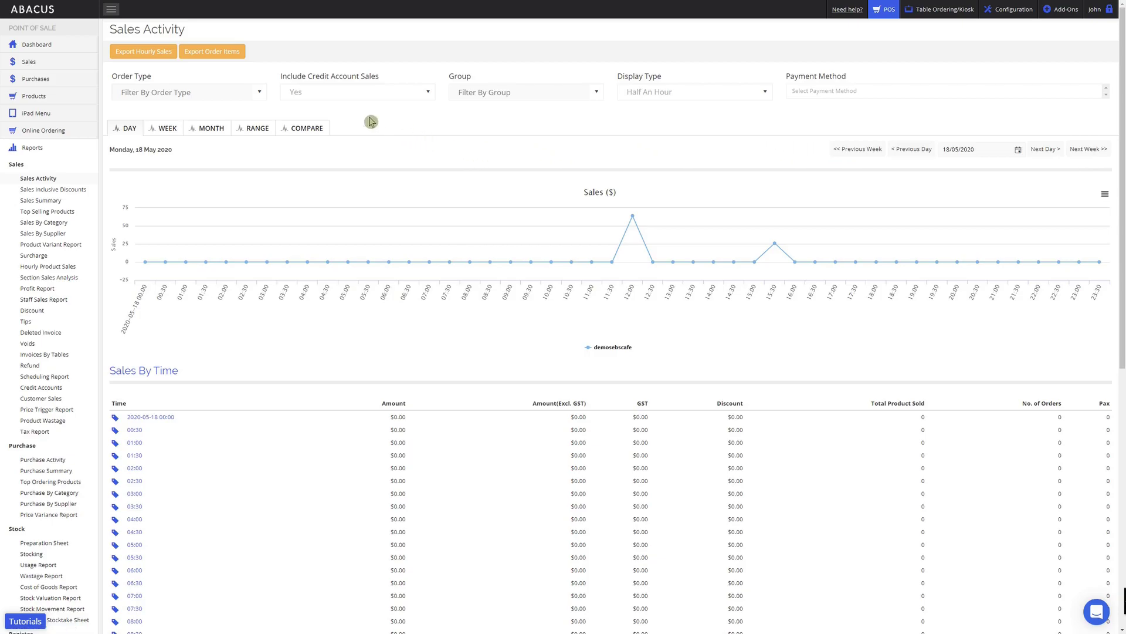
# Browse the Order Type and Payment Method filter lists without selecting anything.
pyautogui.click(263, 96)
pyautogui.scroll(-4, 221, 124)
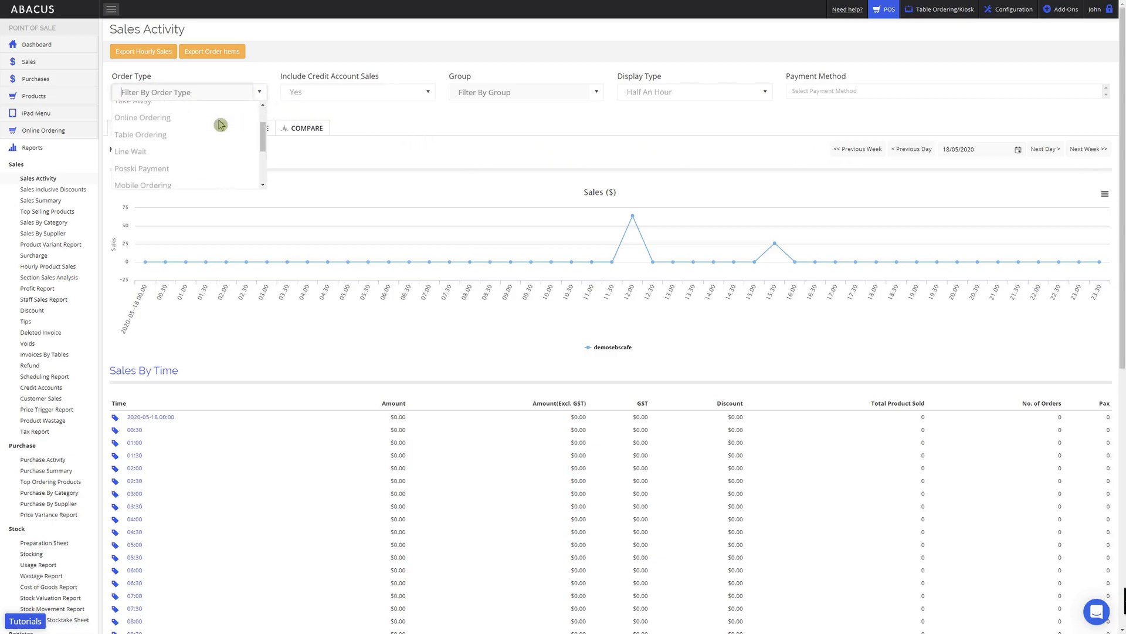
pyautogui.scroll(5, 220, 124)
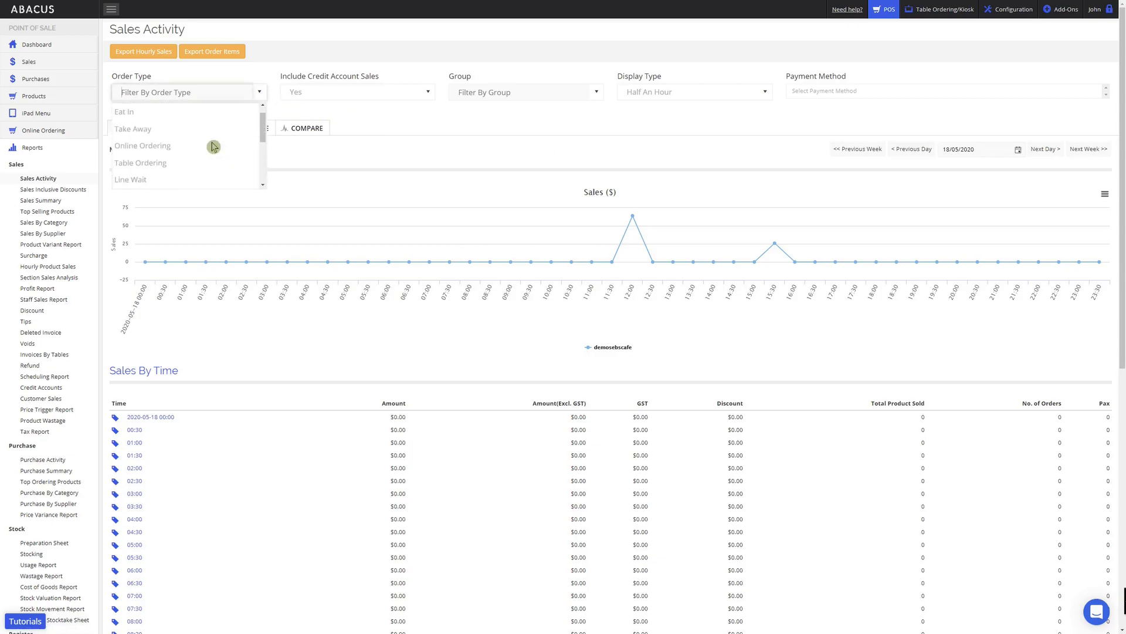
pyautogui.click(352, 147)
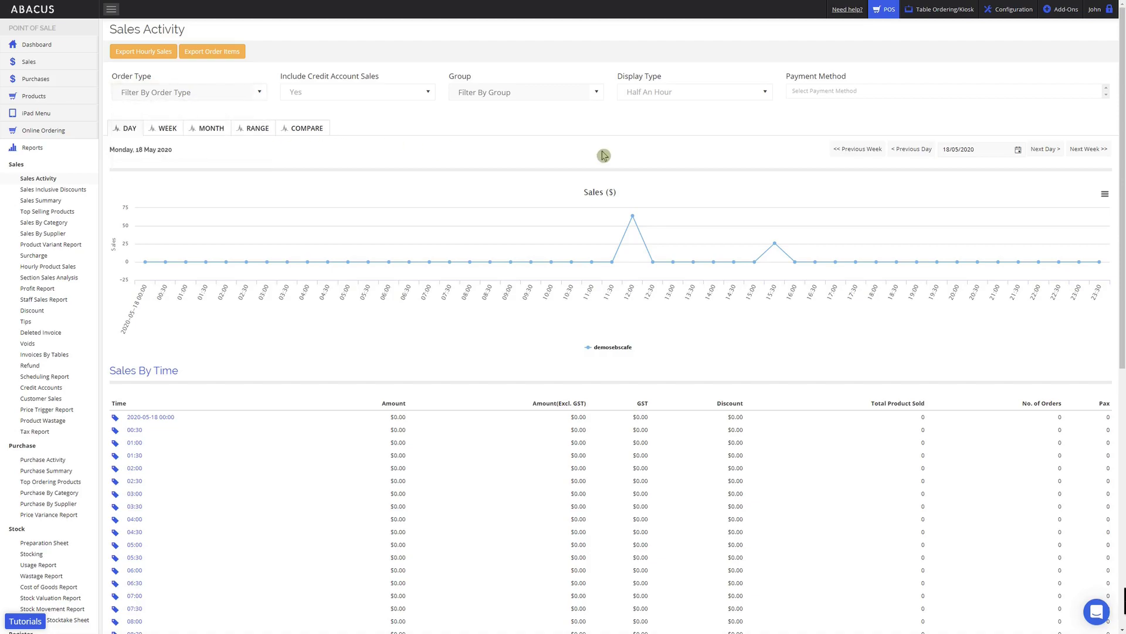
pyautogui.click(804, 91)
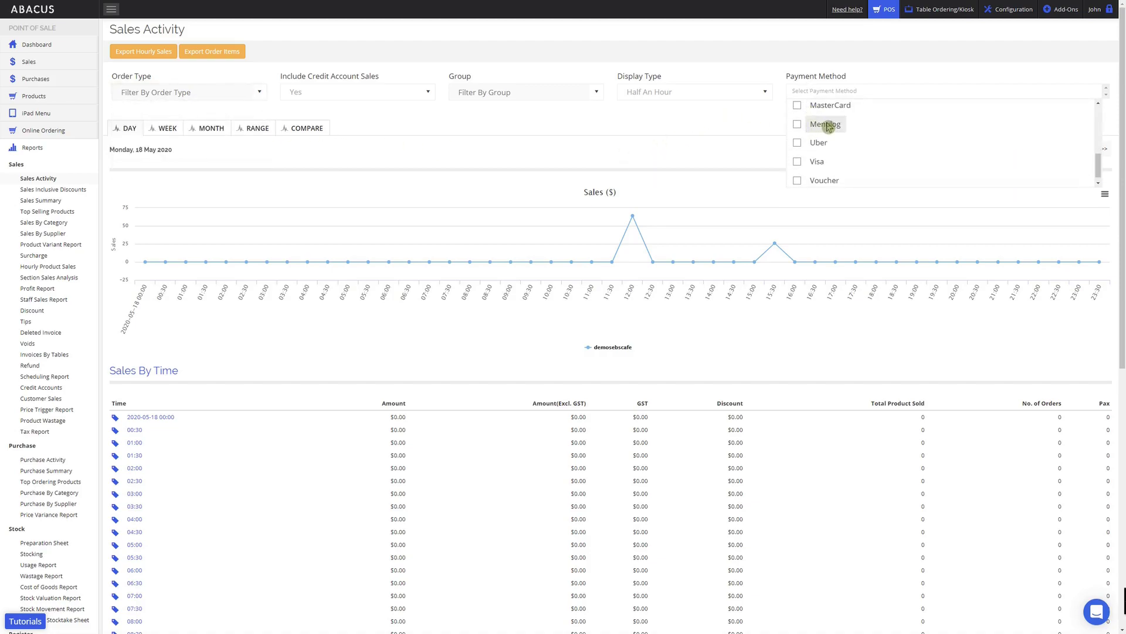
pyautogui.scroll(5, 829, 127)
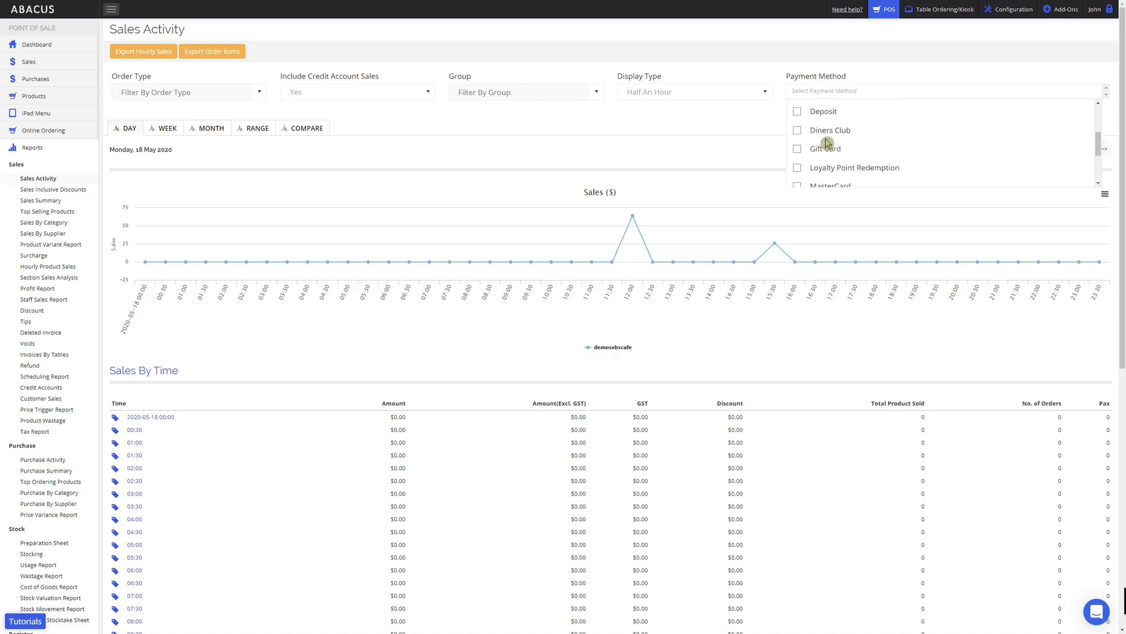
pyautogui.scroll(1, 828, 146)
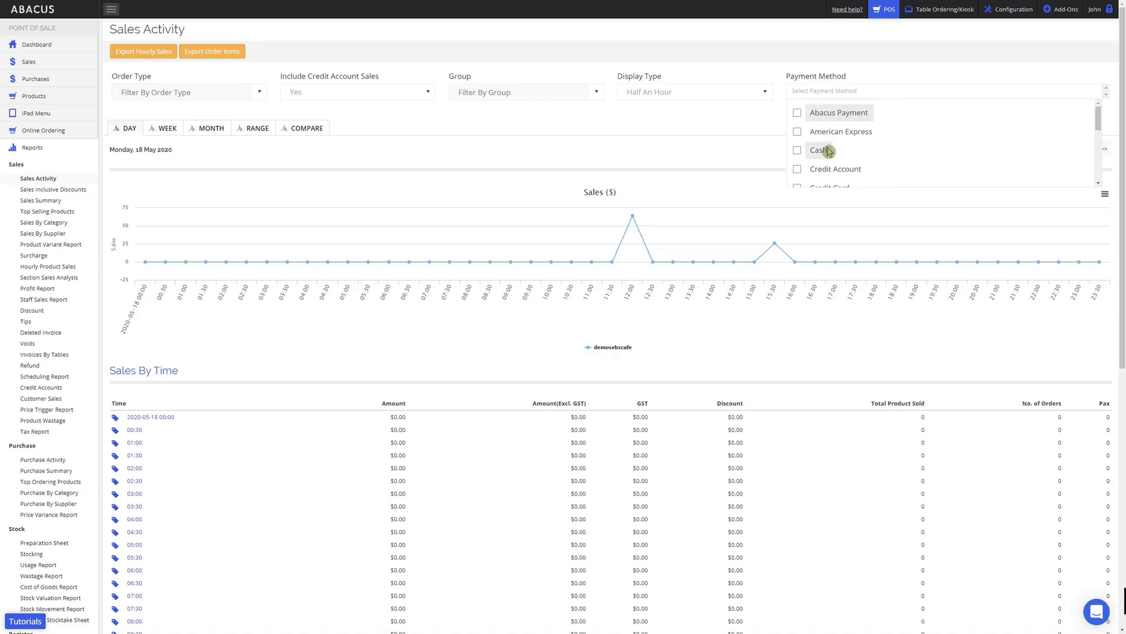
pyautogui.click(601, 152)
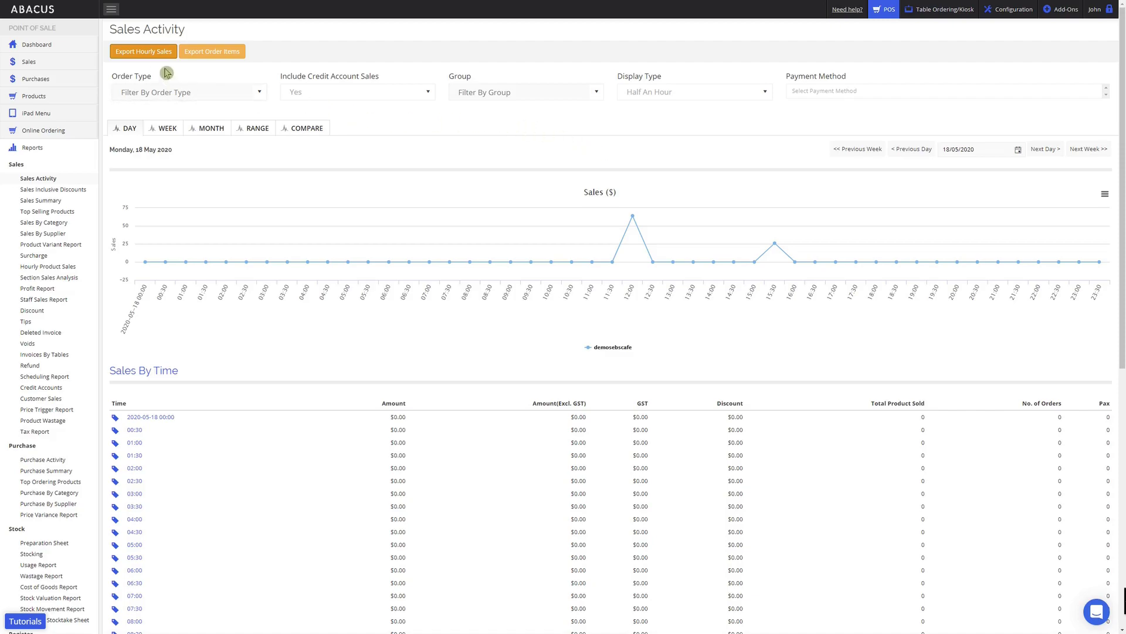
# Export the hourly sales and order items data, then open the Sales Summary By Store report.
pyautogui.click(145, 53)
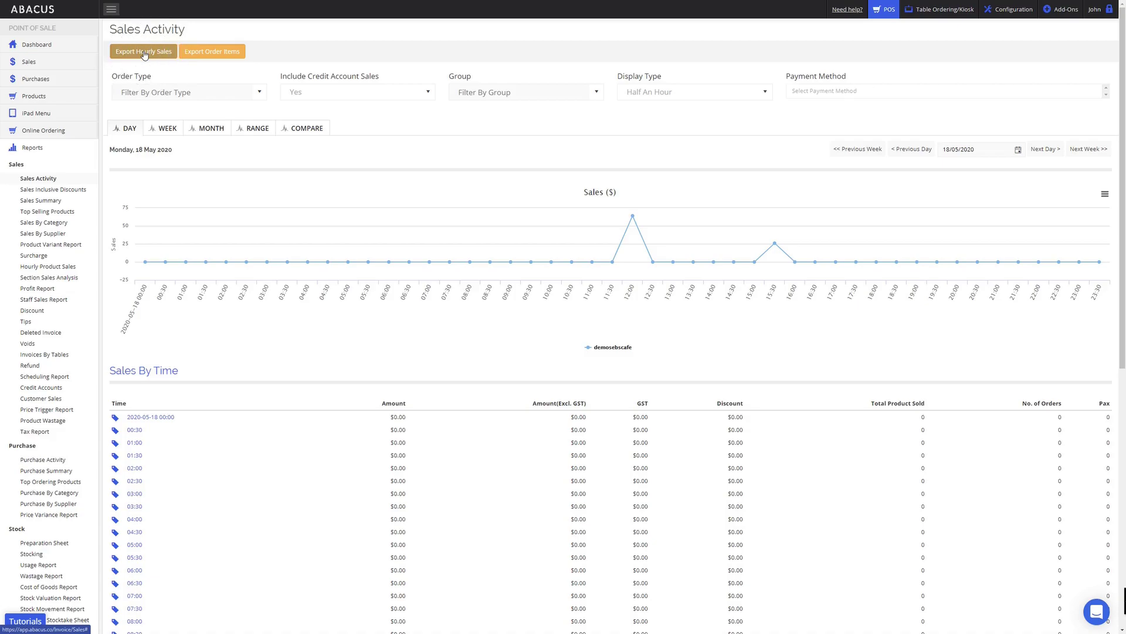
pyautogui.click(600, 155)
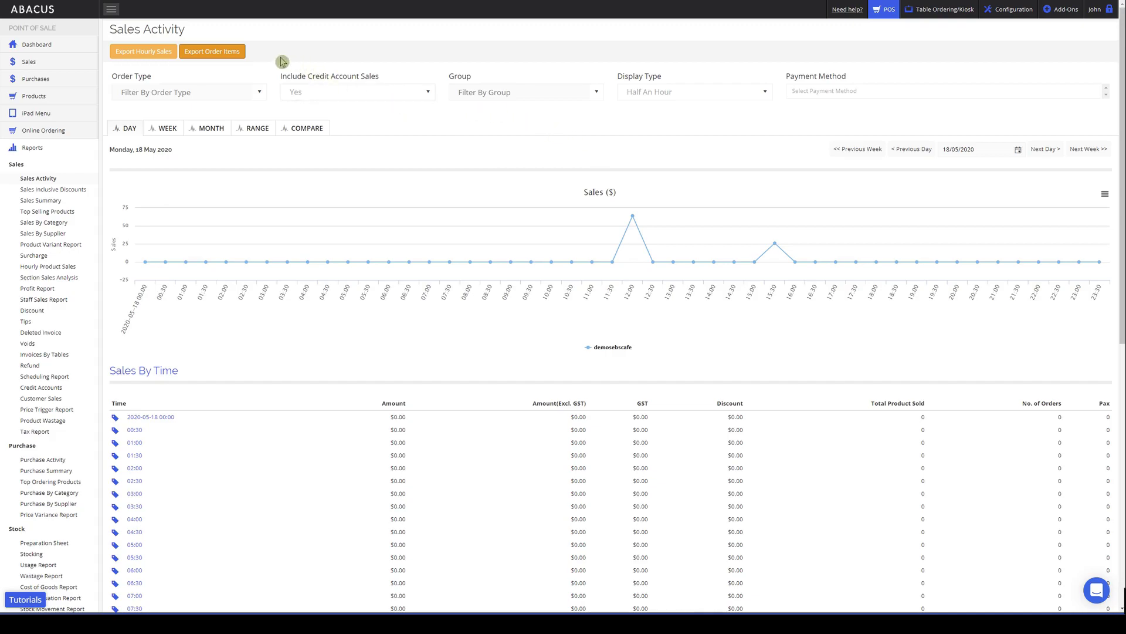
pyautogui.click(212, 52)
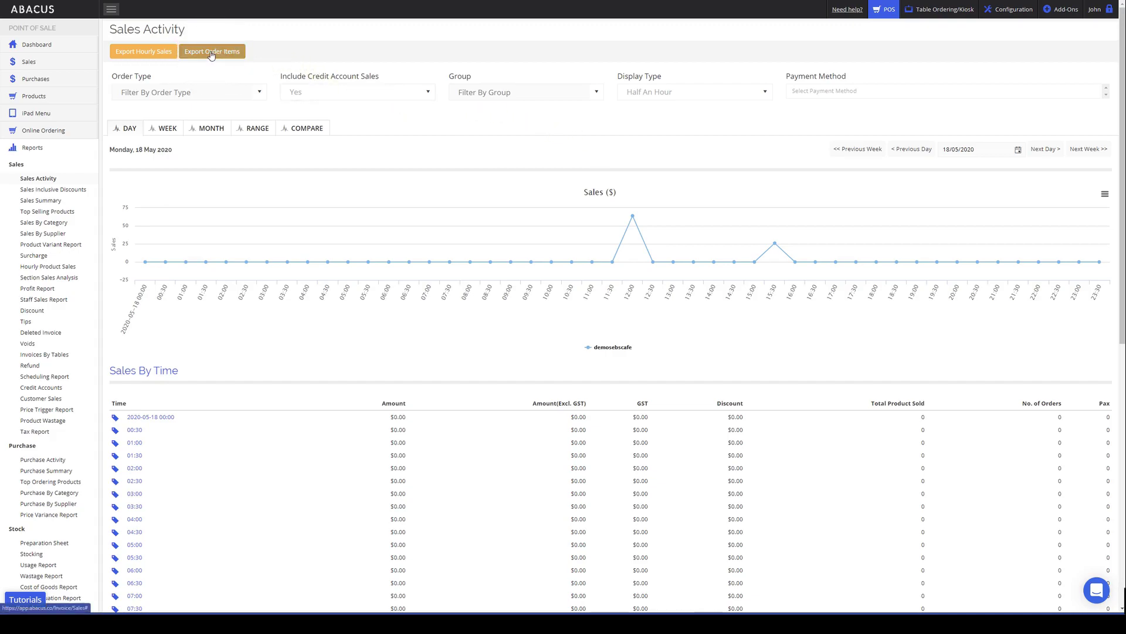
pyautogui.click(598, 152)
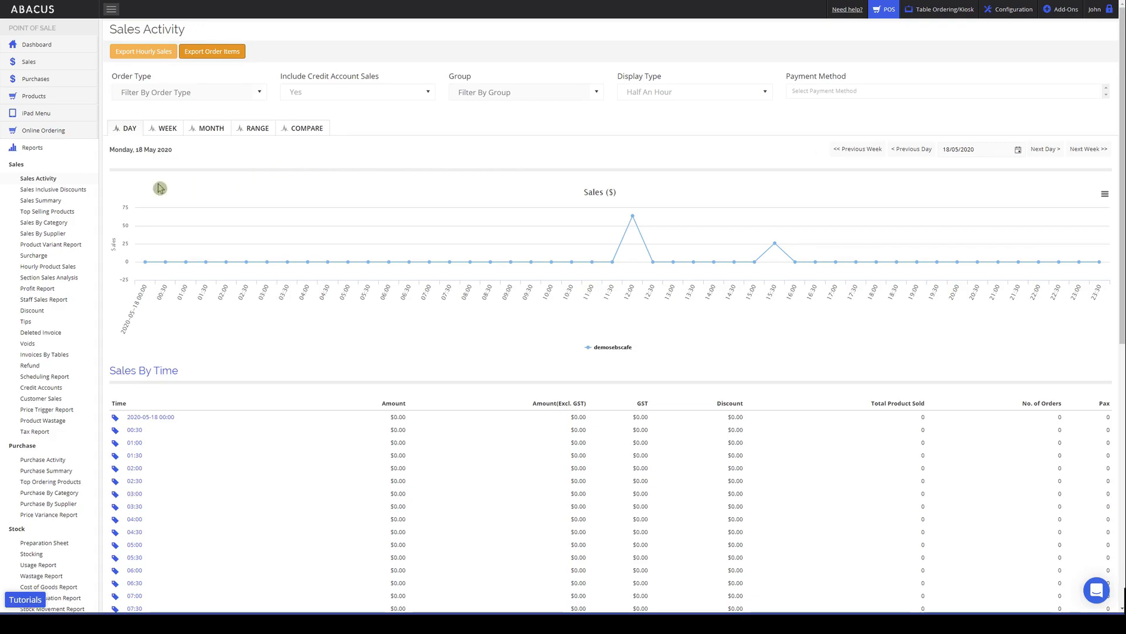
pyautogui.click(40, 201)
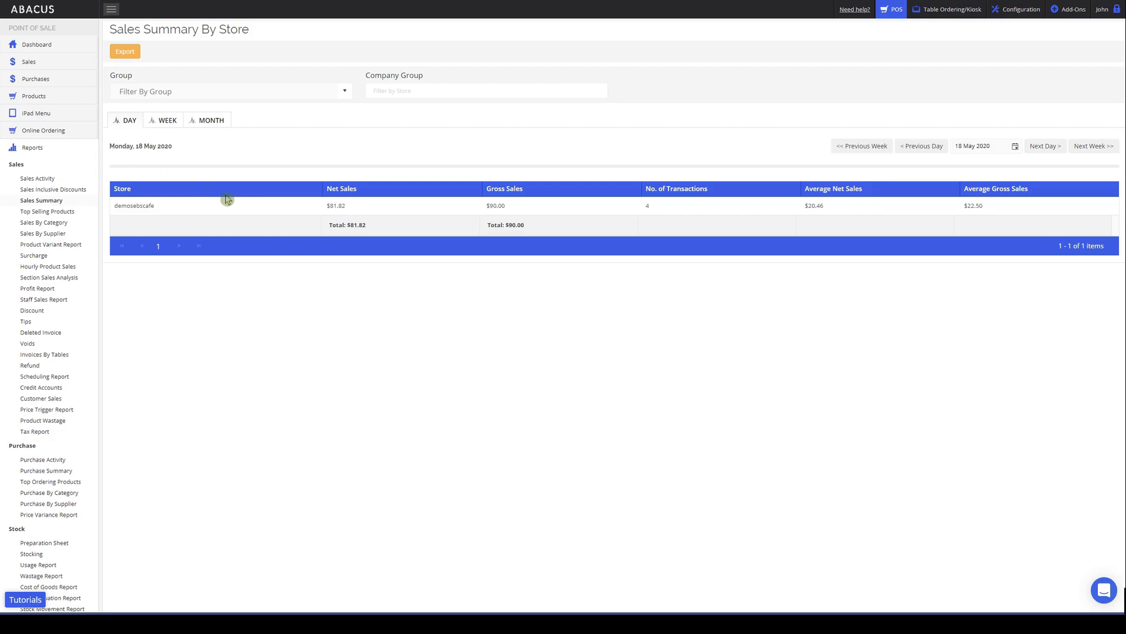
# Open Top Selling Products for 18–19 May 2020, listing 13 products totalling $96.00.
pyautogui.click(349, 269)
pyautogui.click(52, 213)
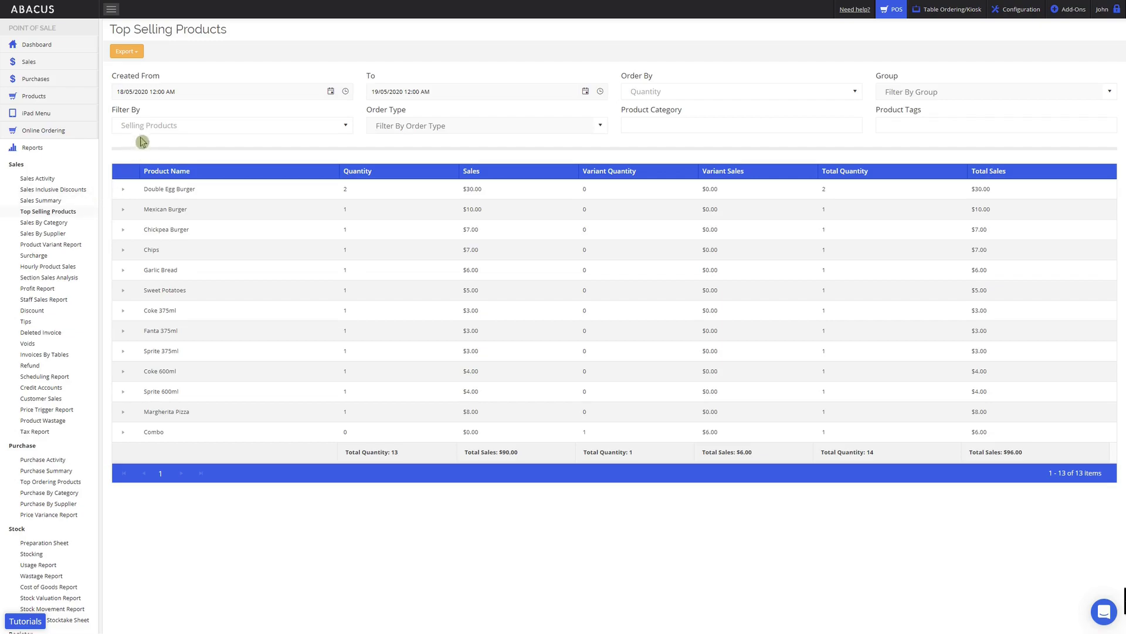
# Check the Order Type and Product Category filters, then open Sales By Category (Beverages 18.89%, Food 81.11%).
pyautogui.click(160, 108)
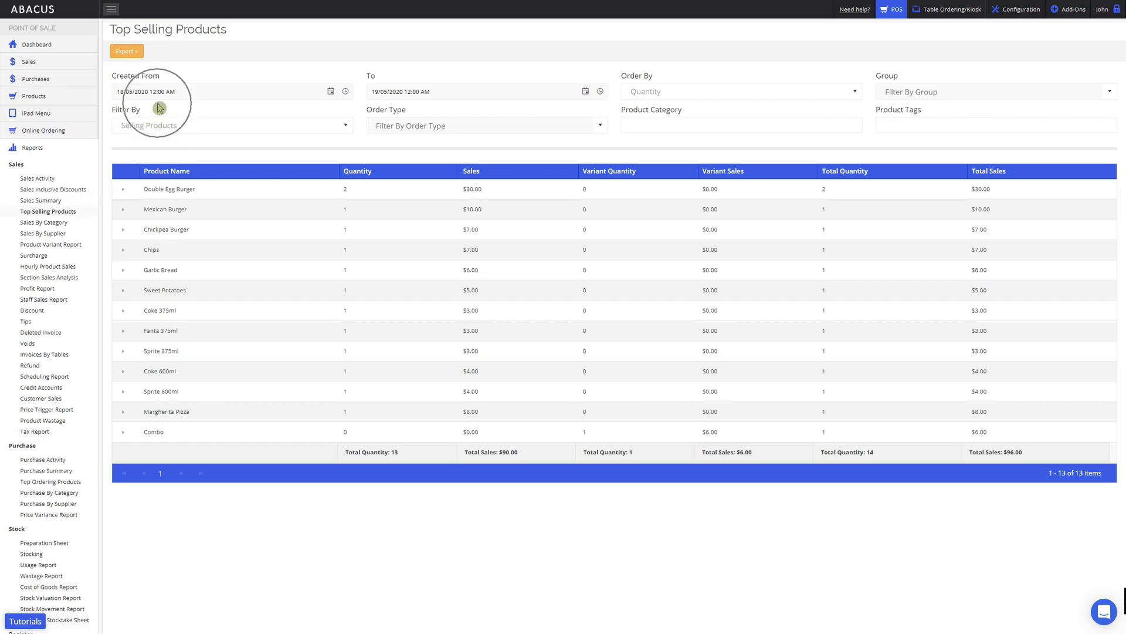
pyautogui.click(444, 108)
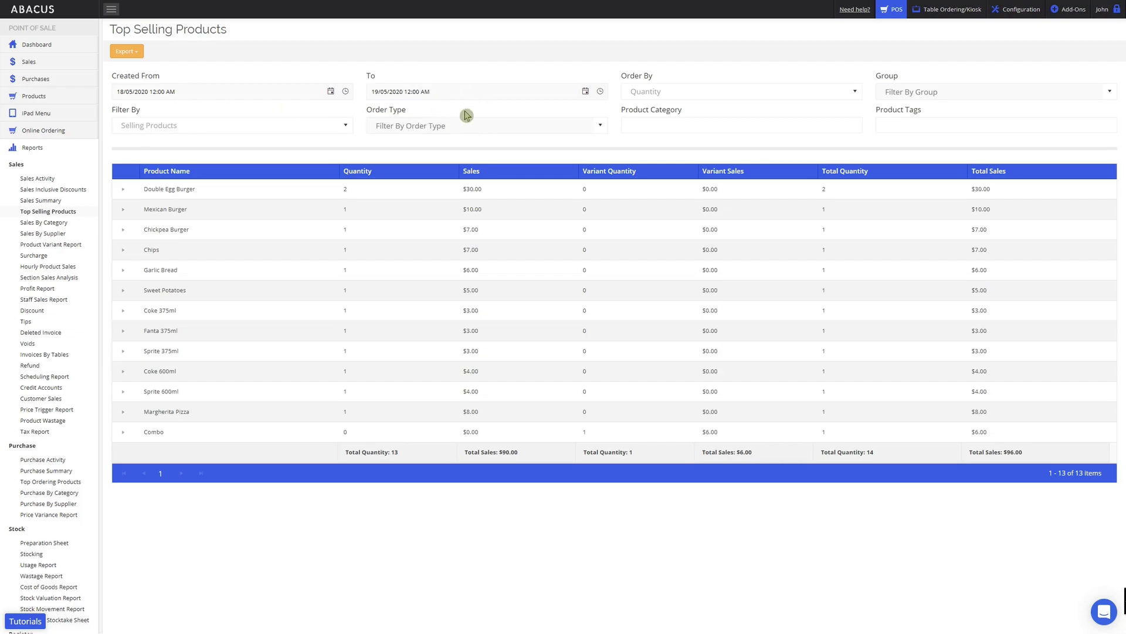
pyautogui.click(596, 124)
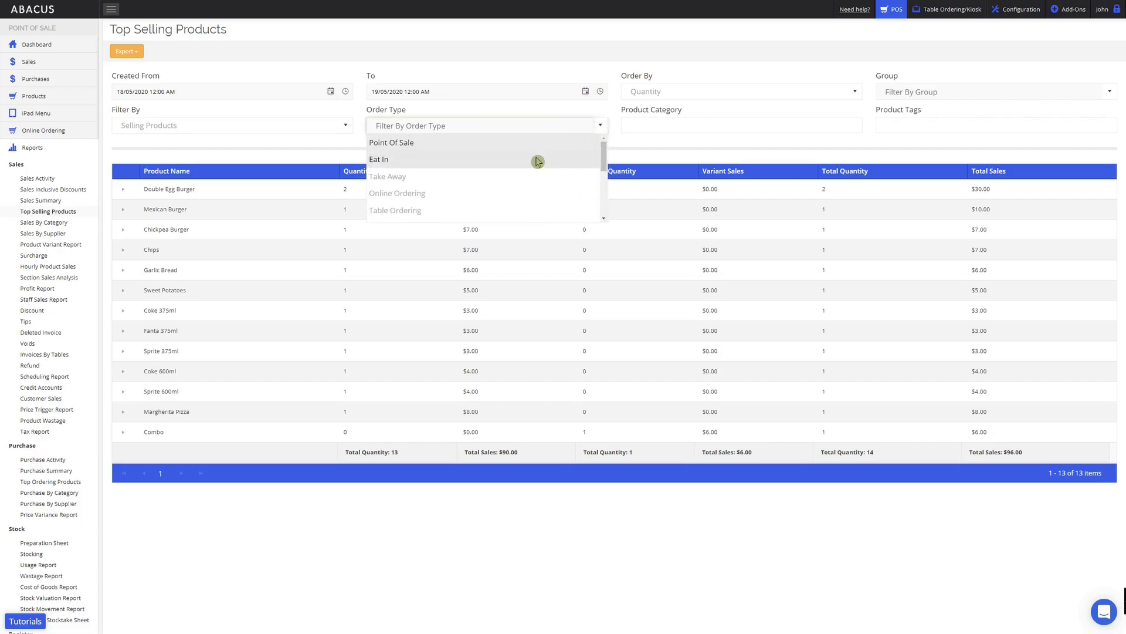
pyautogui.scroll(-2, 536, 161)
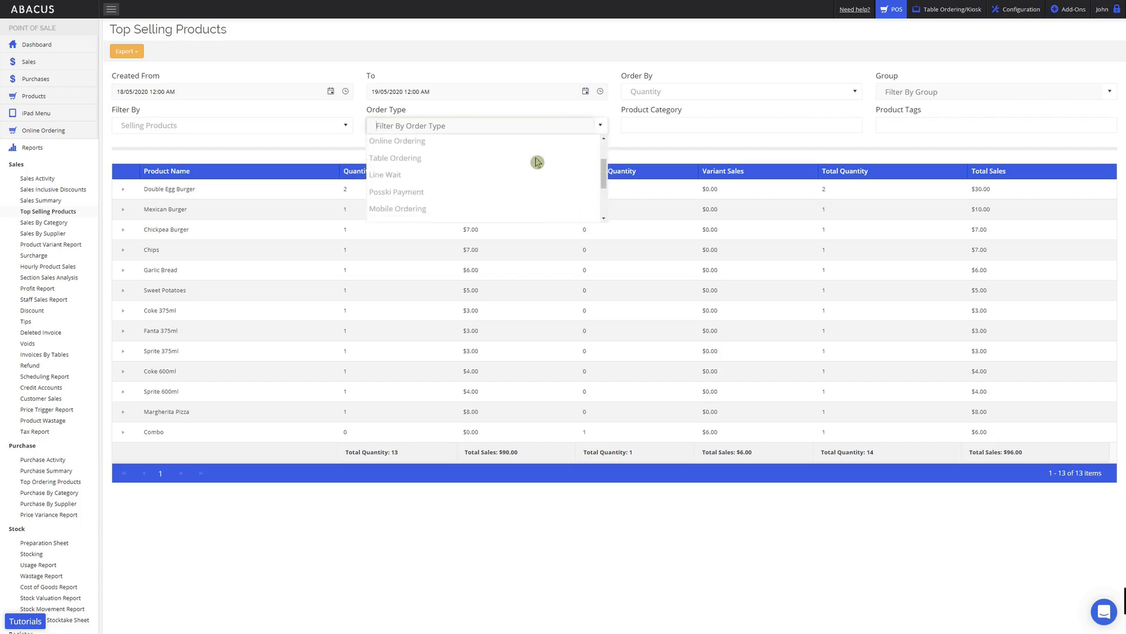
pyautogui.click(594, 118)
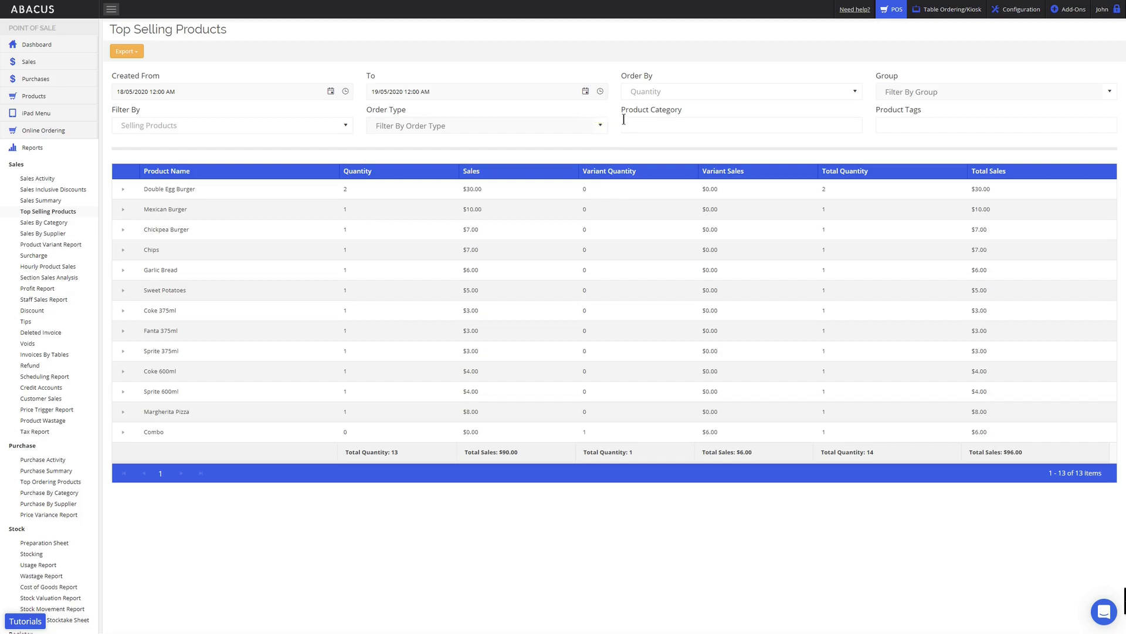
pyautogui.click(652, 125)
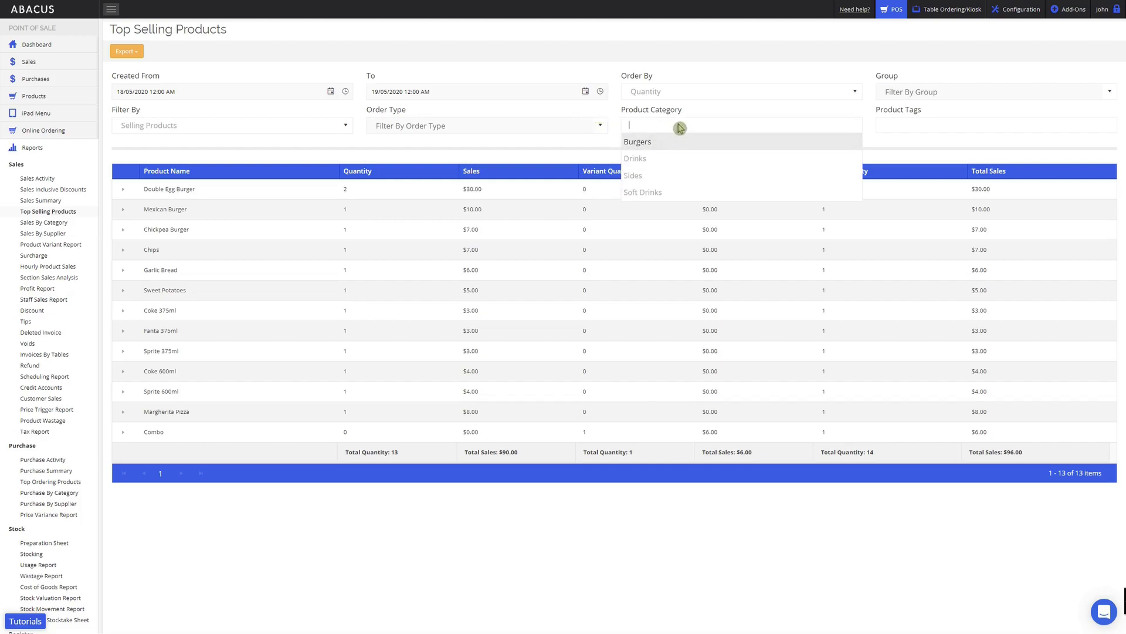
pyautogui.click(693, 112)
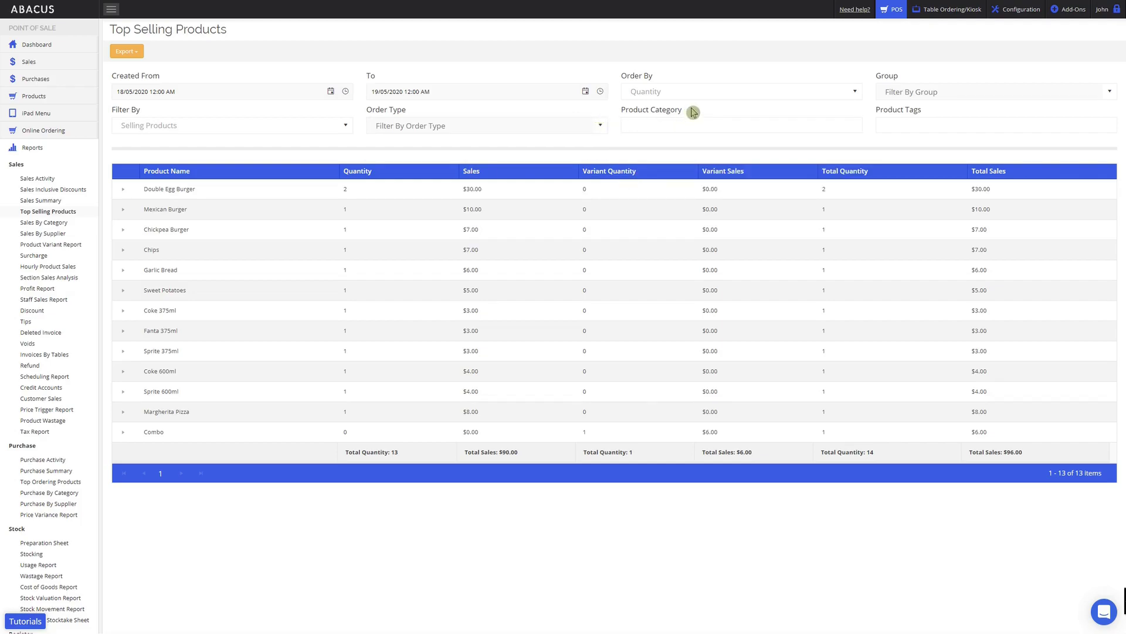
pyautogui.click(365, 193)
pyautogui.click(52, 225)
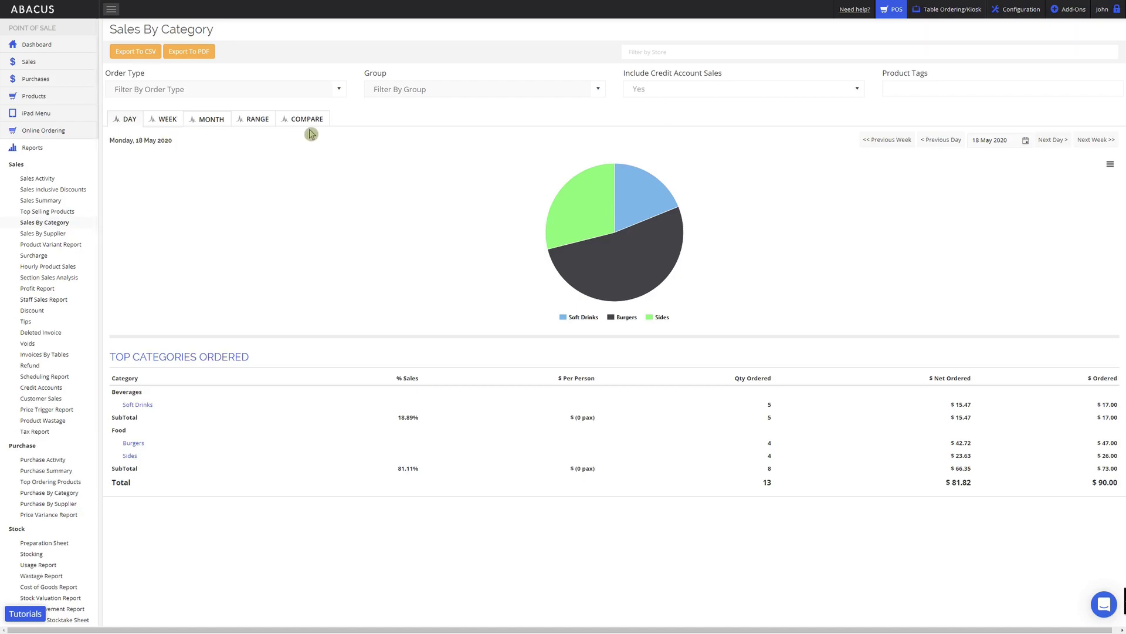
pyautogui.click(337, 89)
pyautogui.scroll(-3, 310, 124)
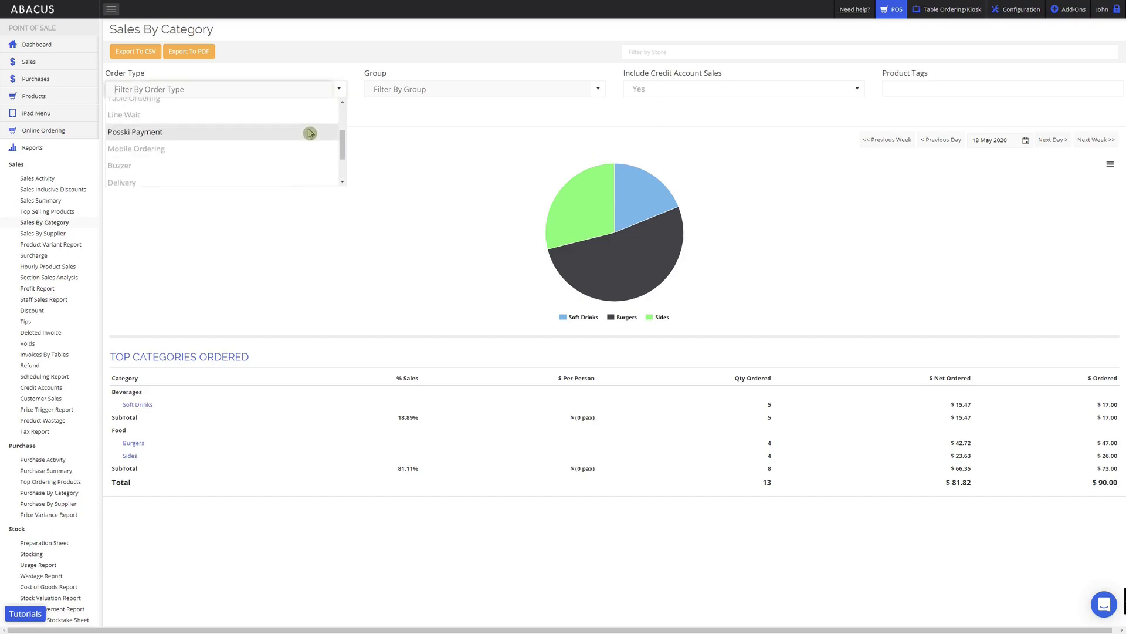
pyautogui.scroll(3, 309, 125)
pyautogui.click(485, 176)
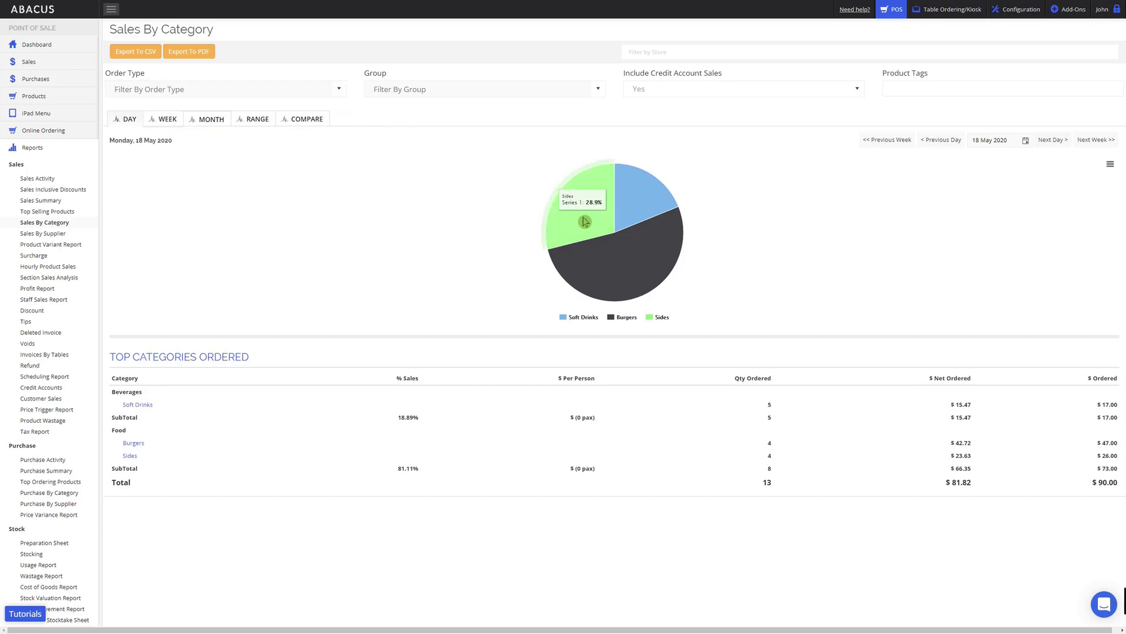
pyautogui.moveTo(637, 261)
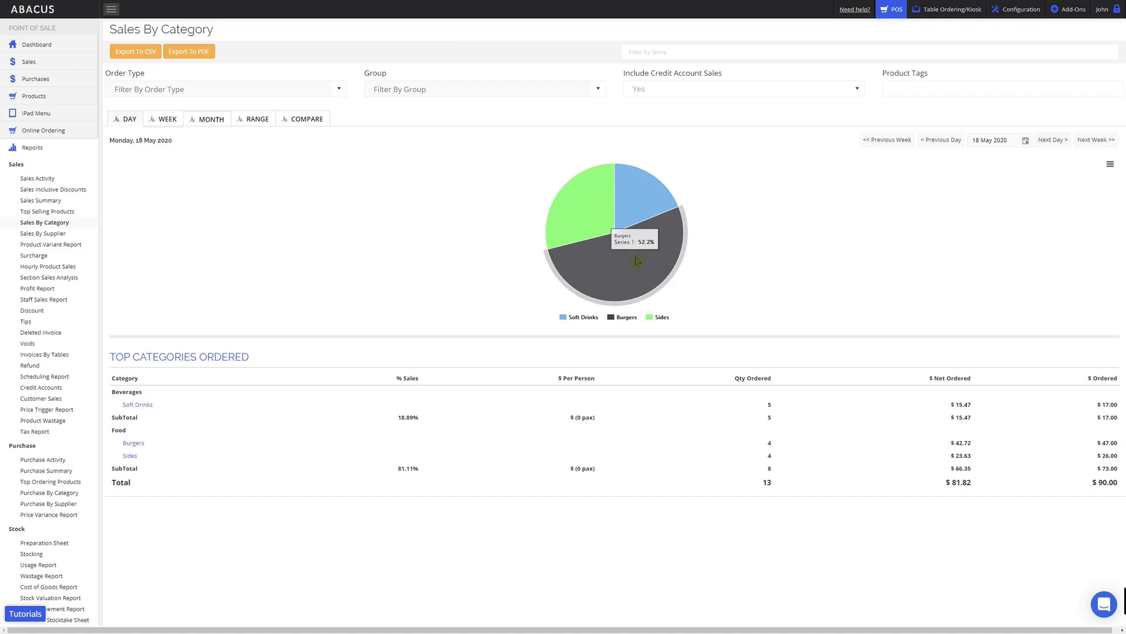
pyautogui.moveTo(599, 223)
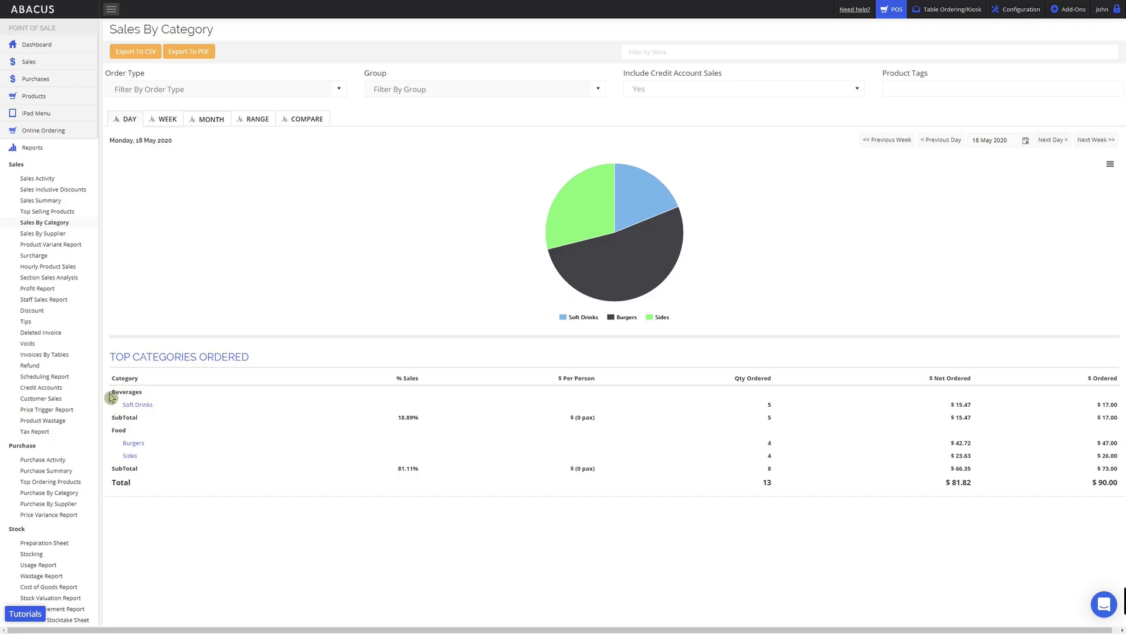
pyautogui.moveTo(112, 391); pyautogui.dragTo(144, 395)
pyautogui.click(113, 429)
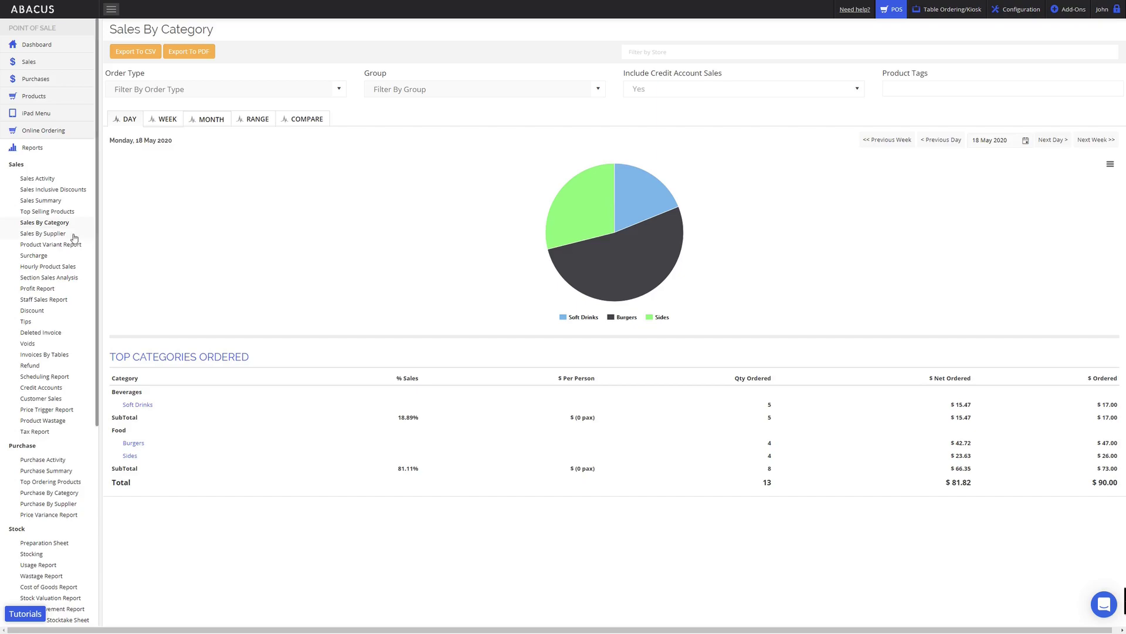
pyautogui.scroll(-4, 74, 244)
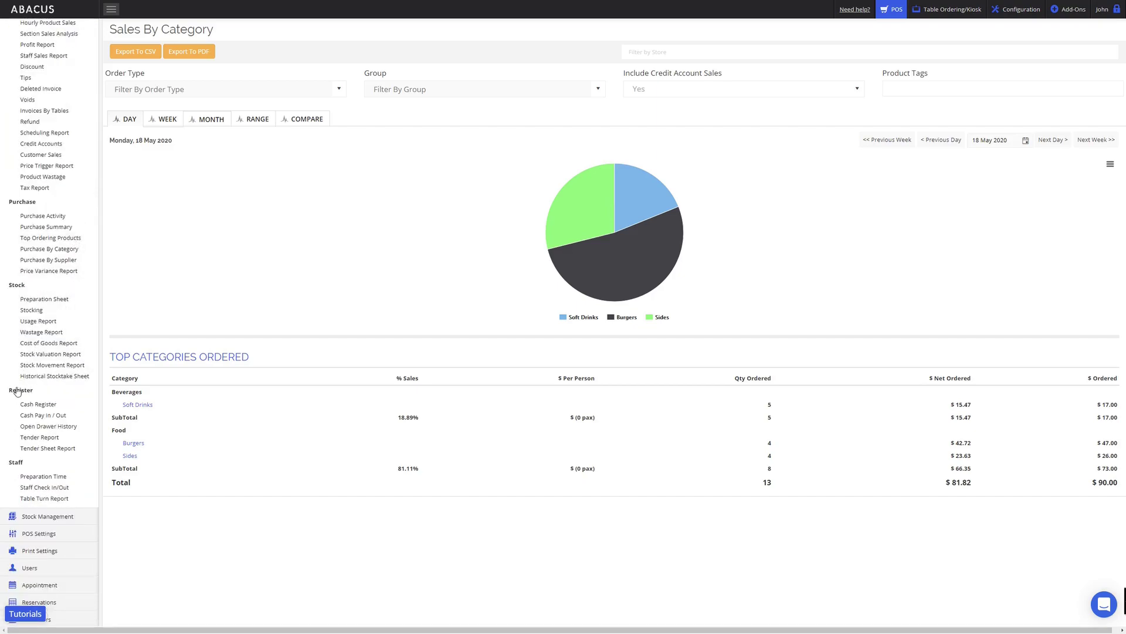
# Open the Cash Register report for 17–18 May 2020 and inspect the row 94 cells.
pyautogui.click(38, 405)
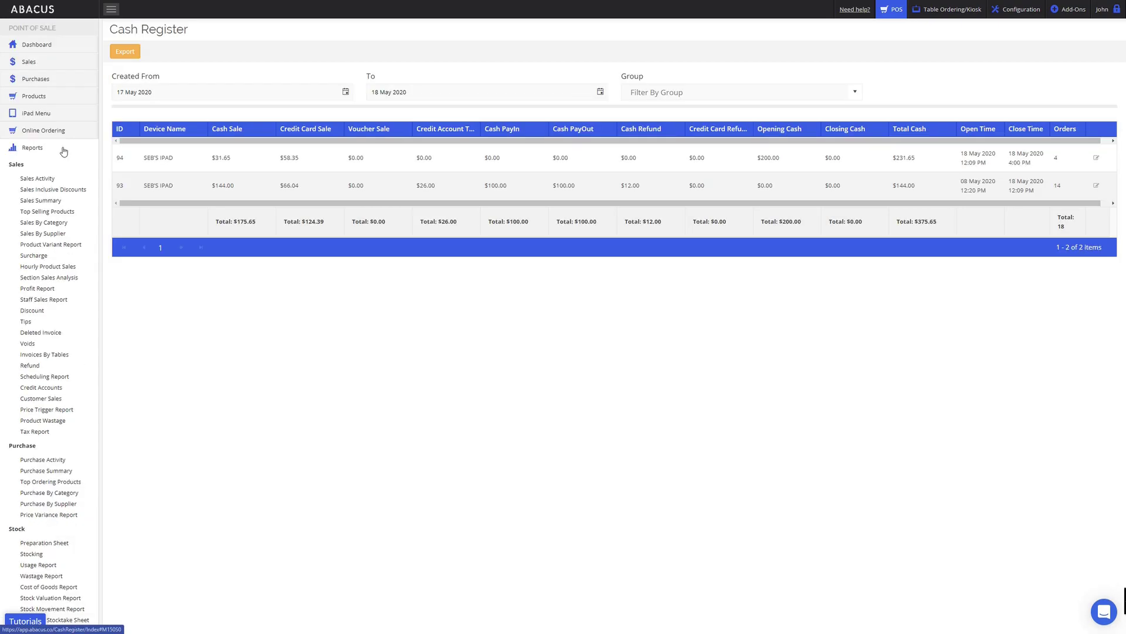
pyautogui.click(136, 108)
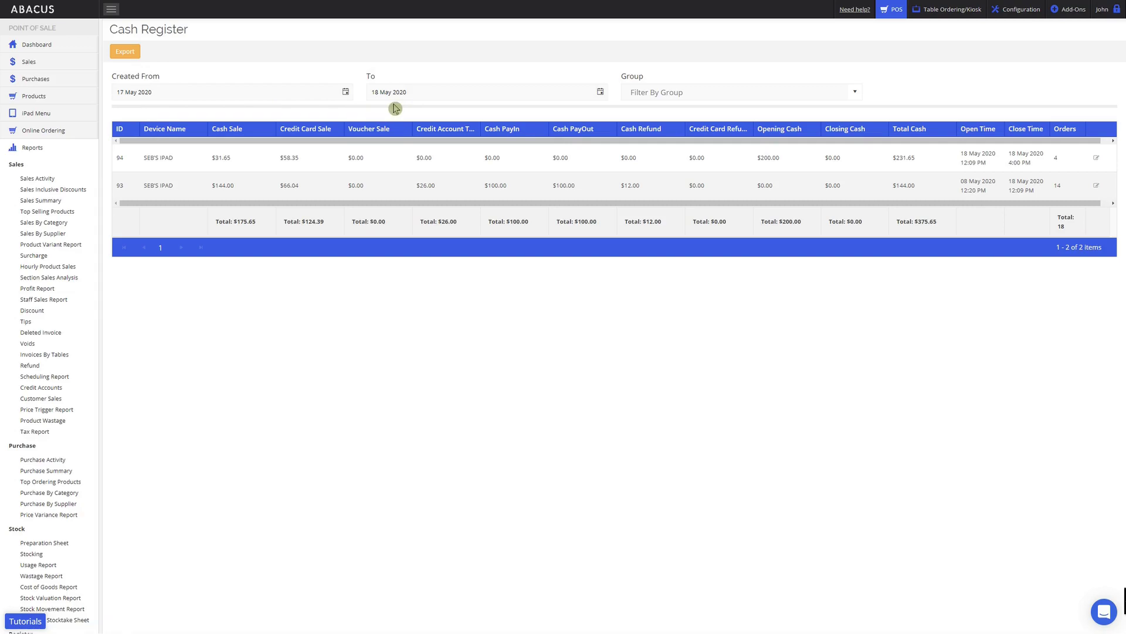
pyautogui.click(121, 169)
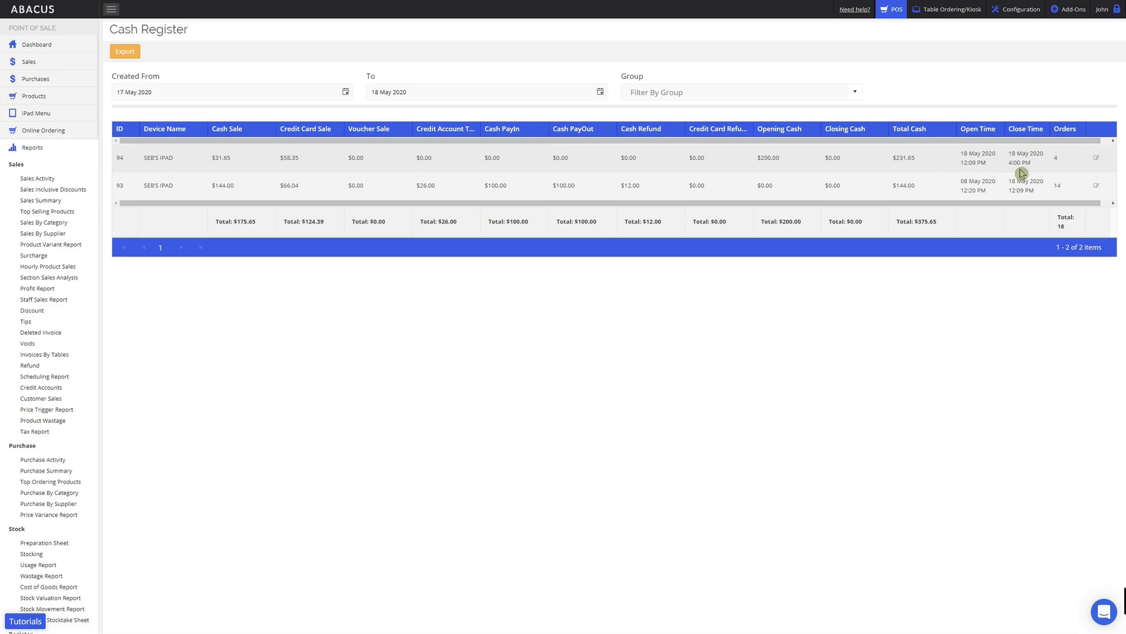
pyautogui.click(1060, 171)
pyautogui.click(156, 170)
pyautogui.click(375, 169)
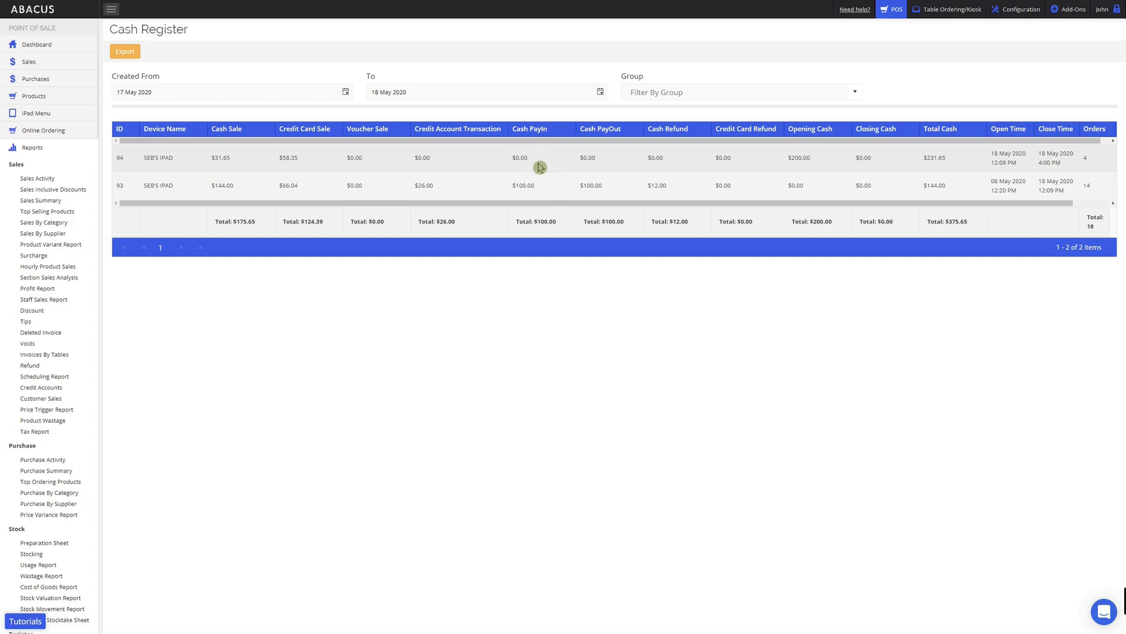
pyautogui.click(609, 164)
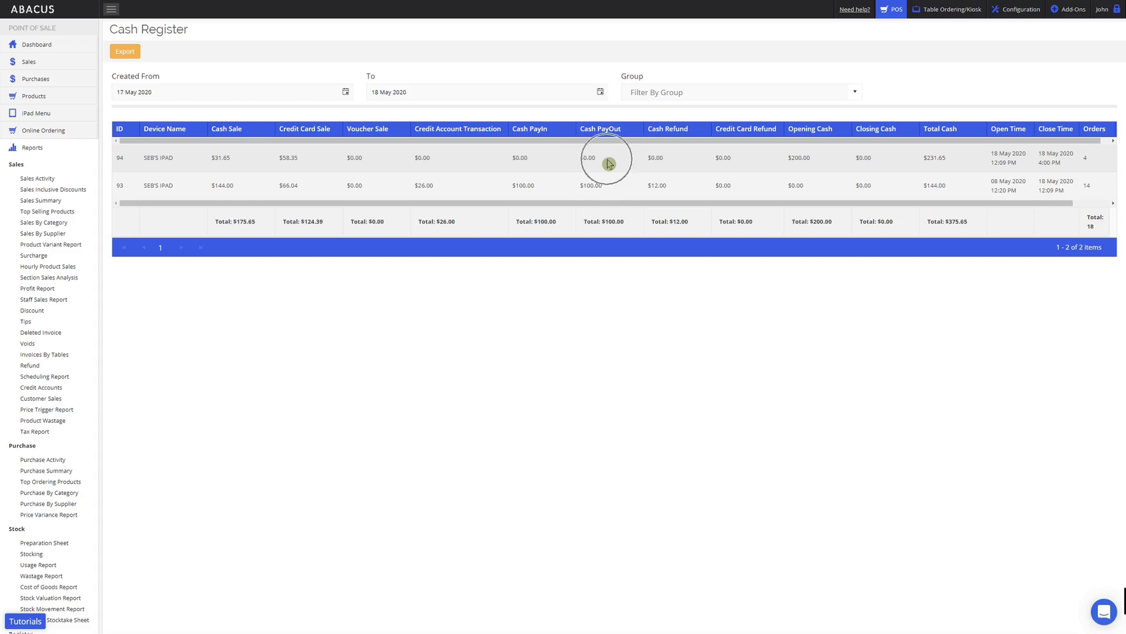